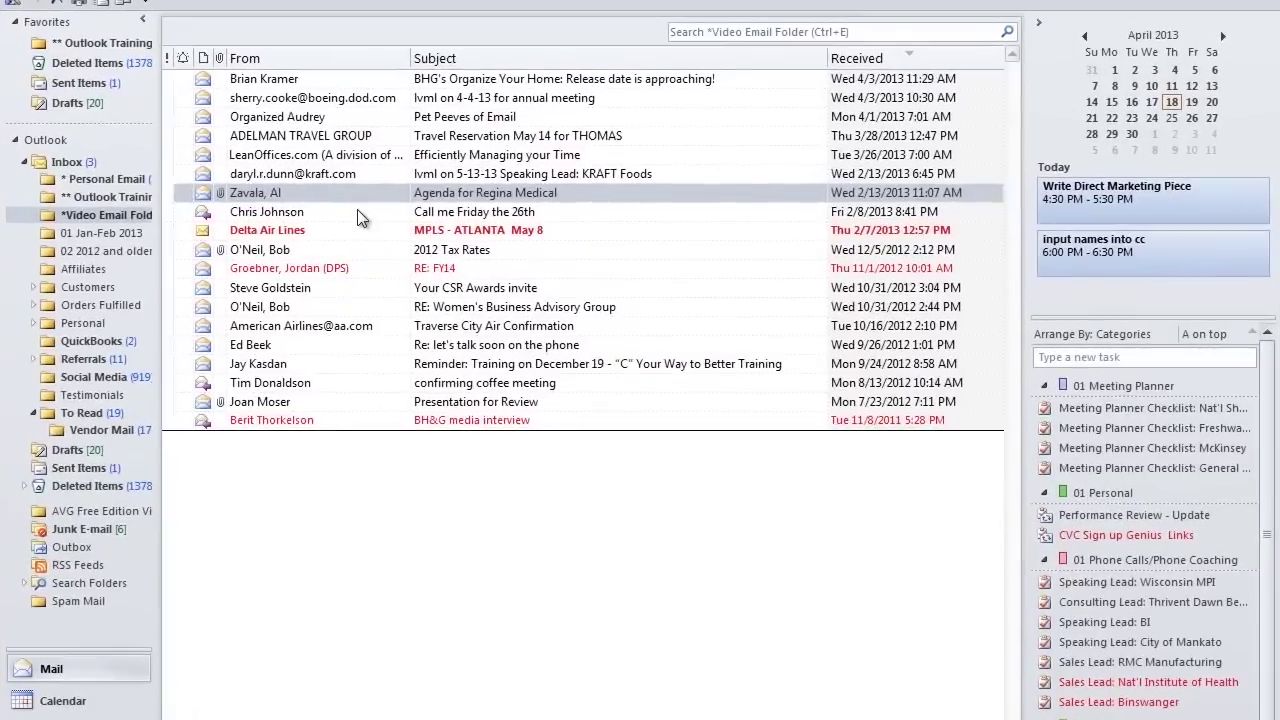
# Step: Make the 'Call me Friday the 26th' email an appointment on Friday, April 26, 2013
pyautogui.click(442, 258)
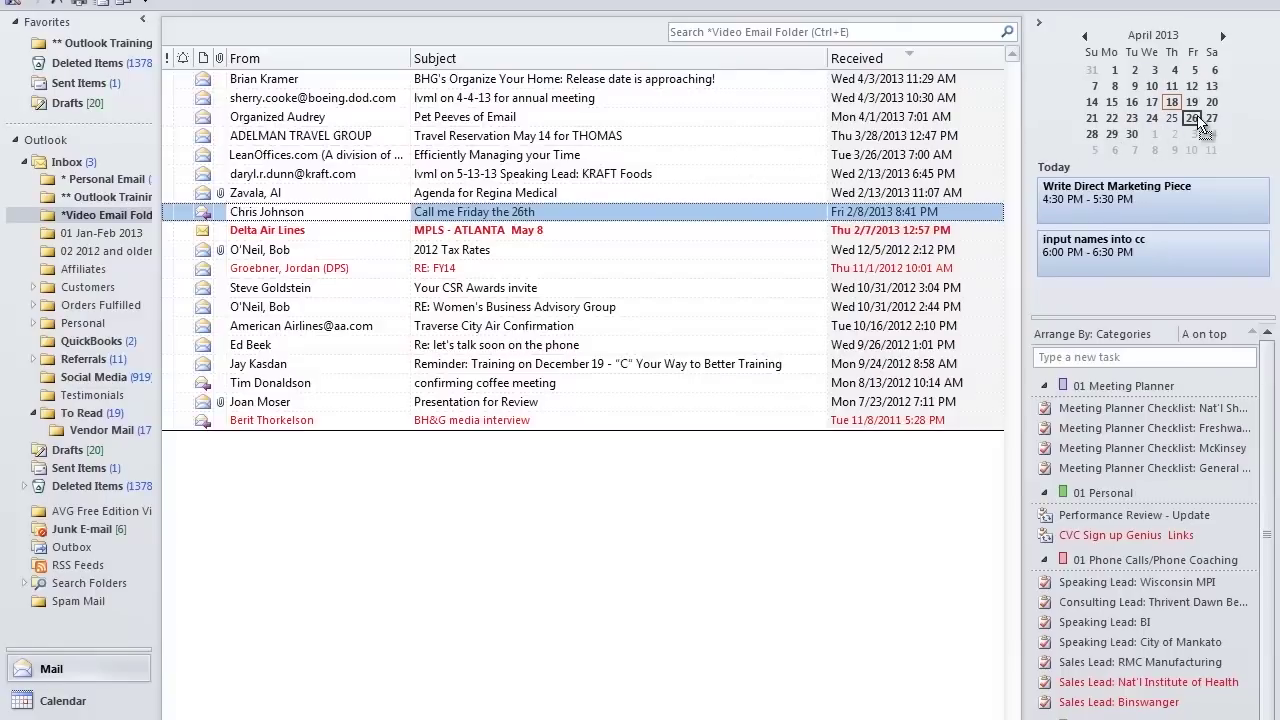
pyautogui.moveTo(1203, 121); pyautogui.dragTo(1200, 120)
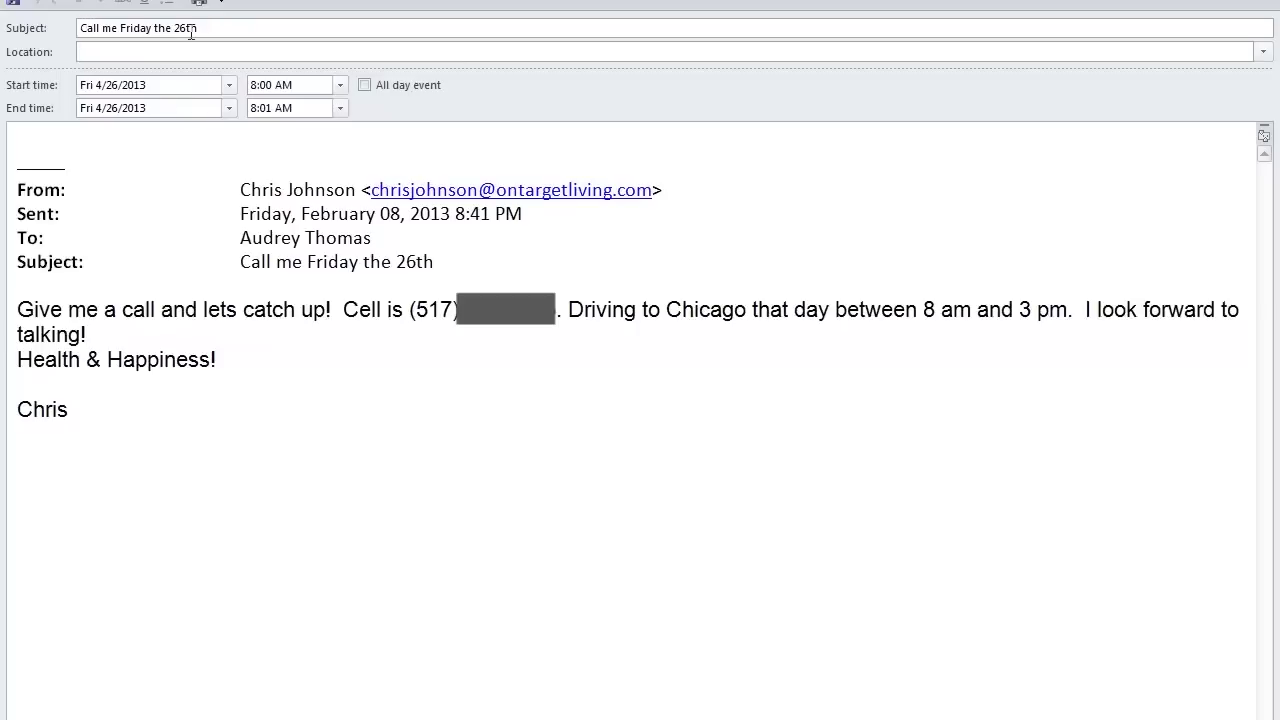
# Step: Change the appointment subject to 'Call' plus the sender's name, then save and close it
pyautogui.moveTo(203, 28); pyautogui.dragTo(76, 27)
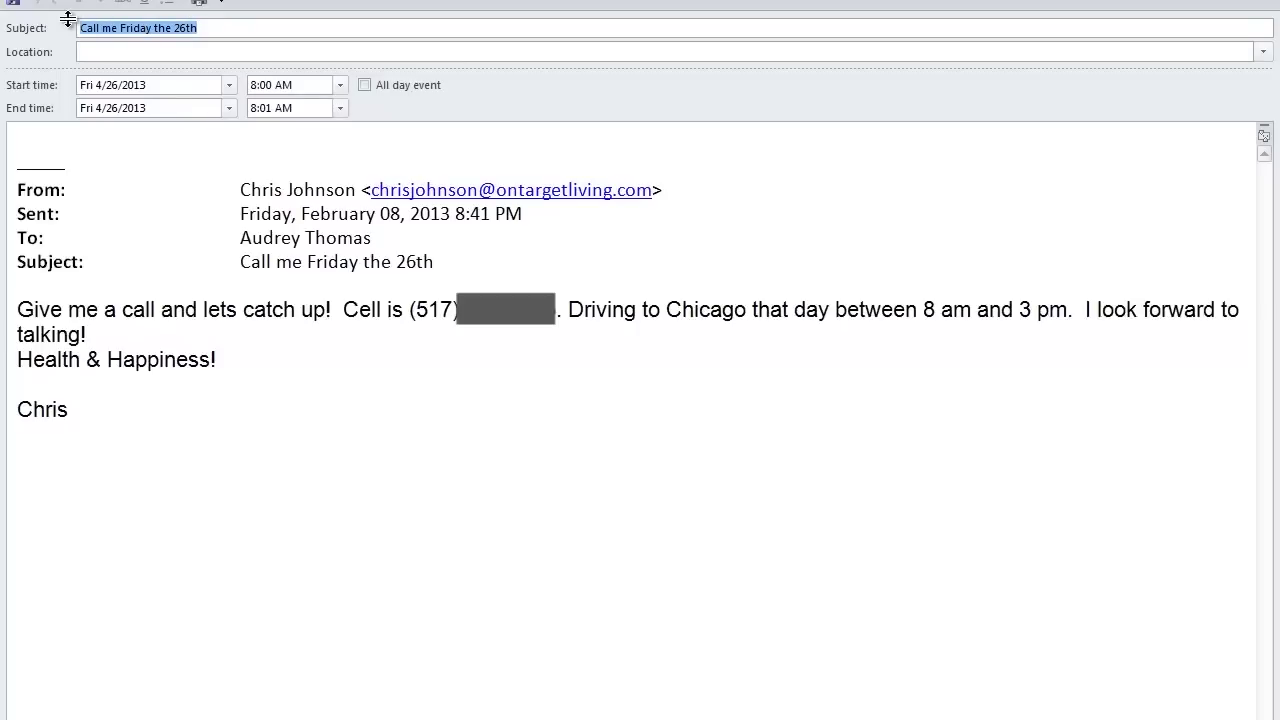
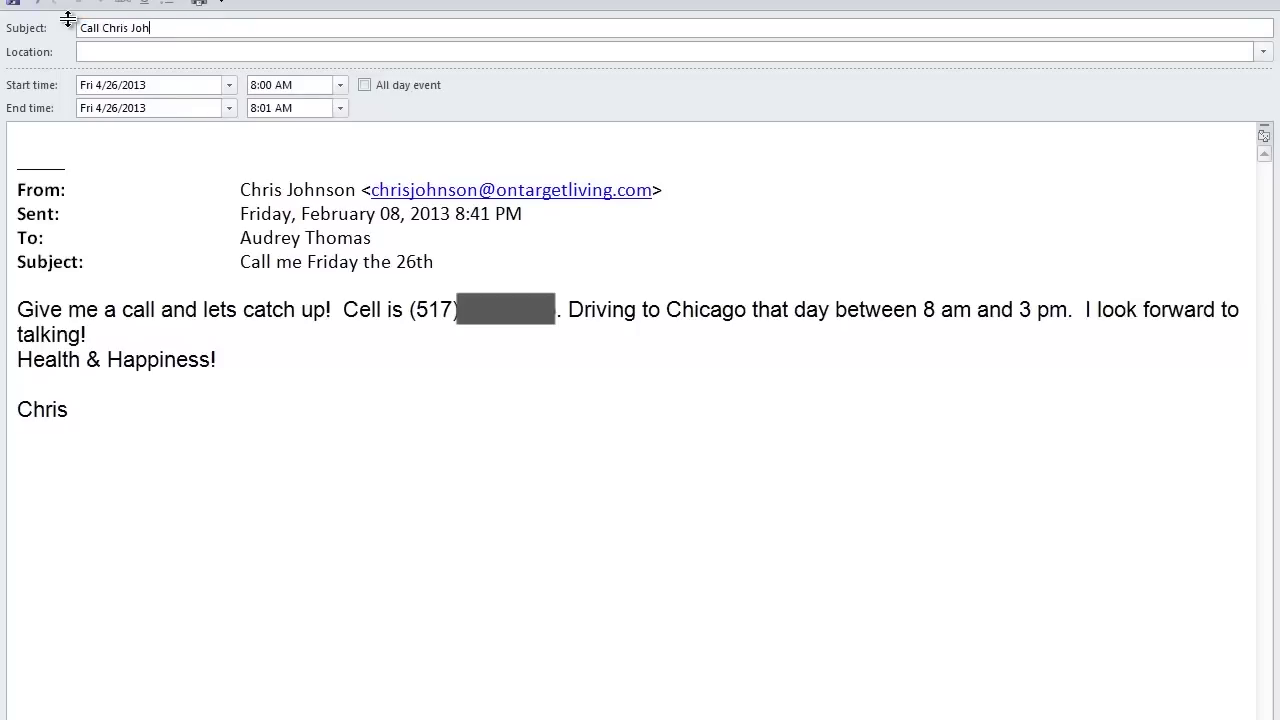
pyautogui.click(13, 2)
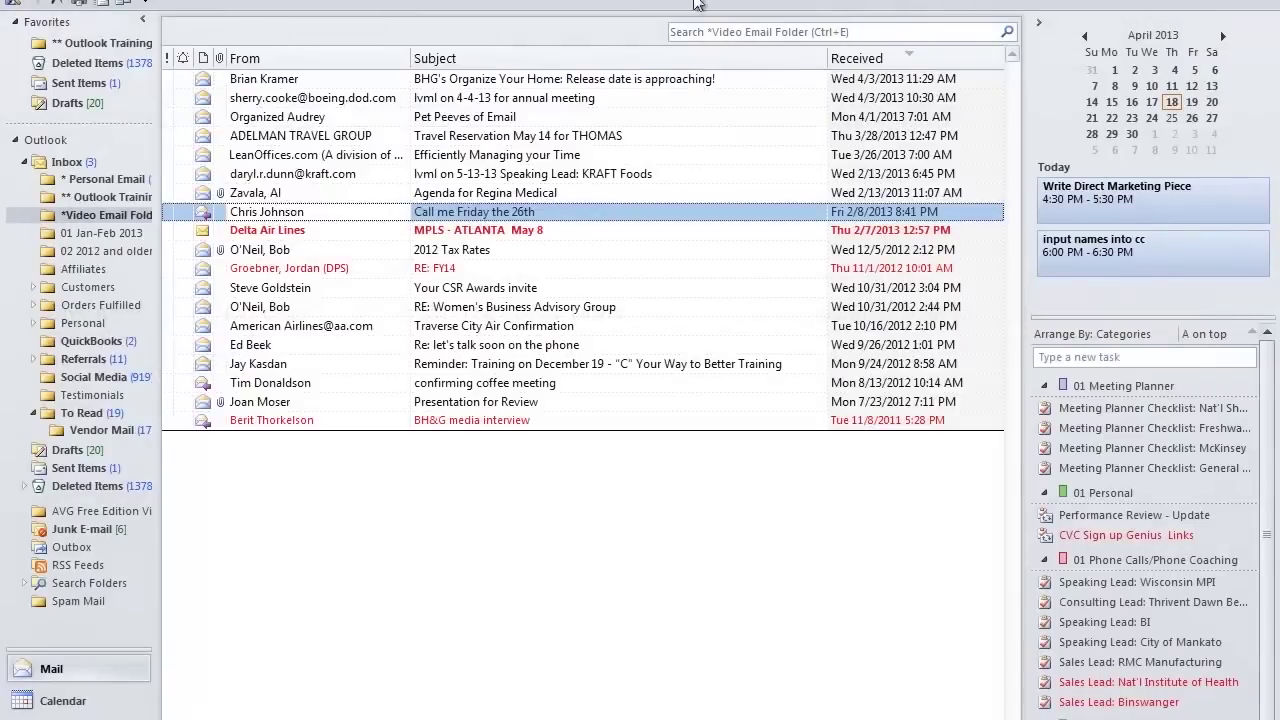
pyautogui.click(1191, 118)
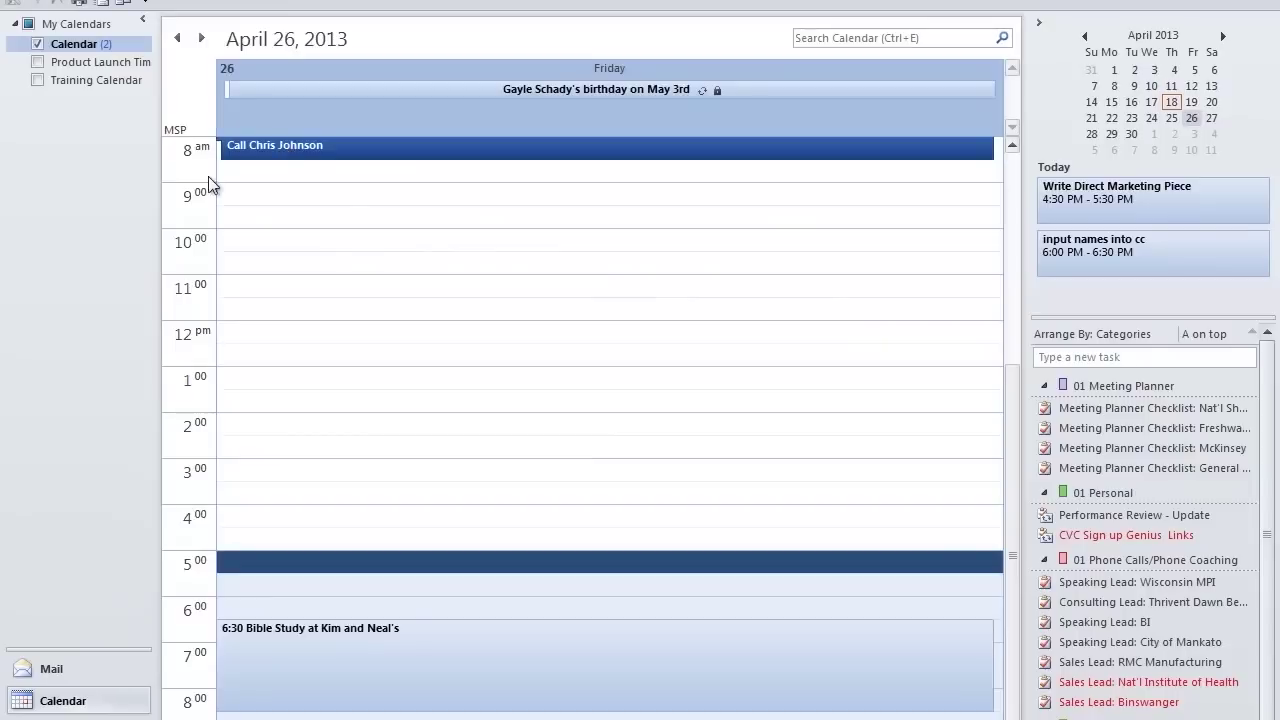
pyautogui.doubleClick(343, 156)
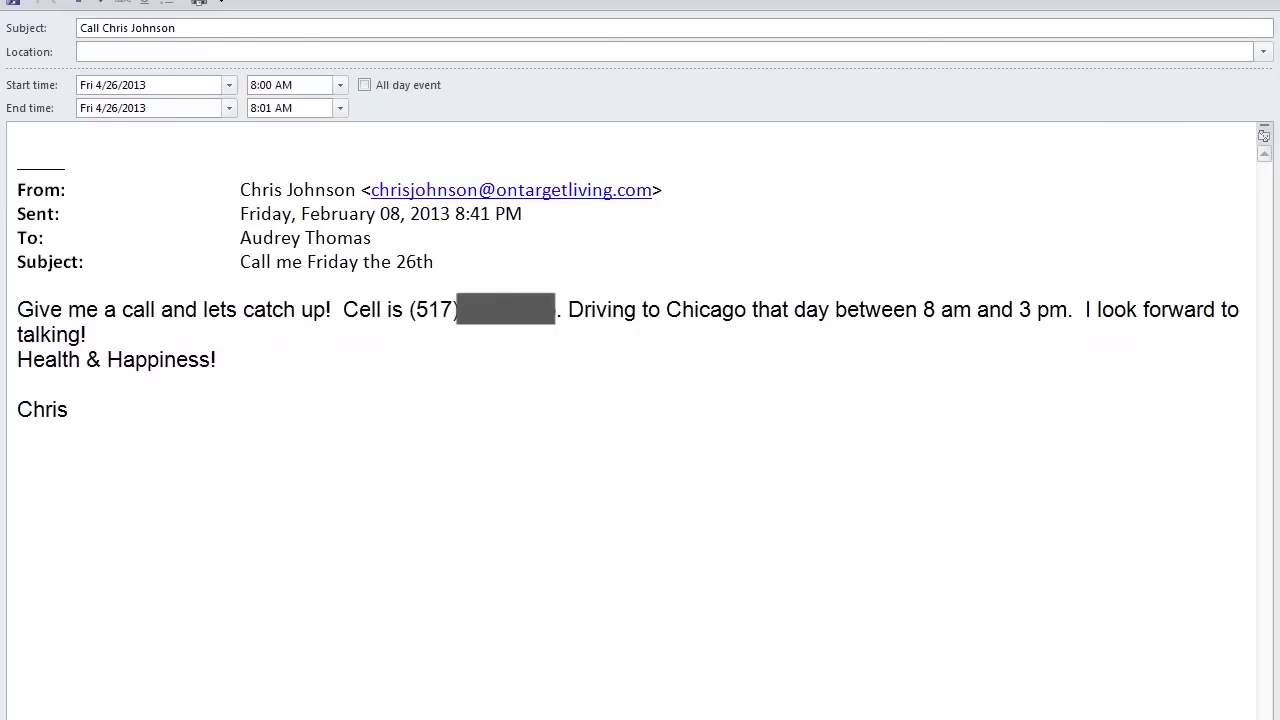
pyautogui.hotkey('alt', 's')
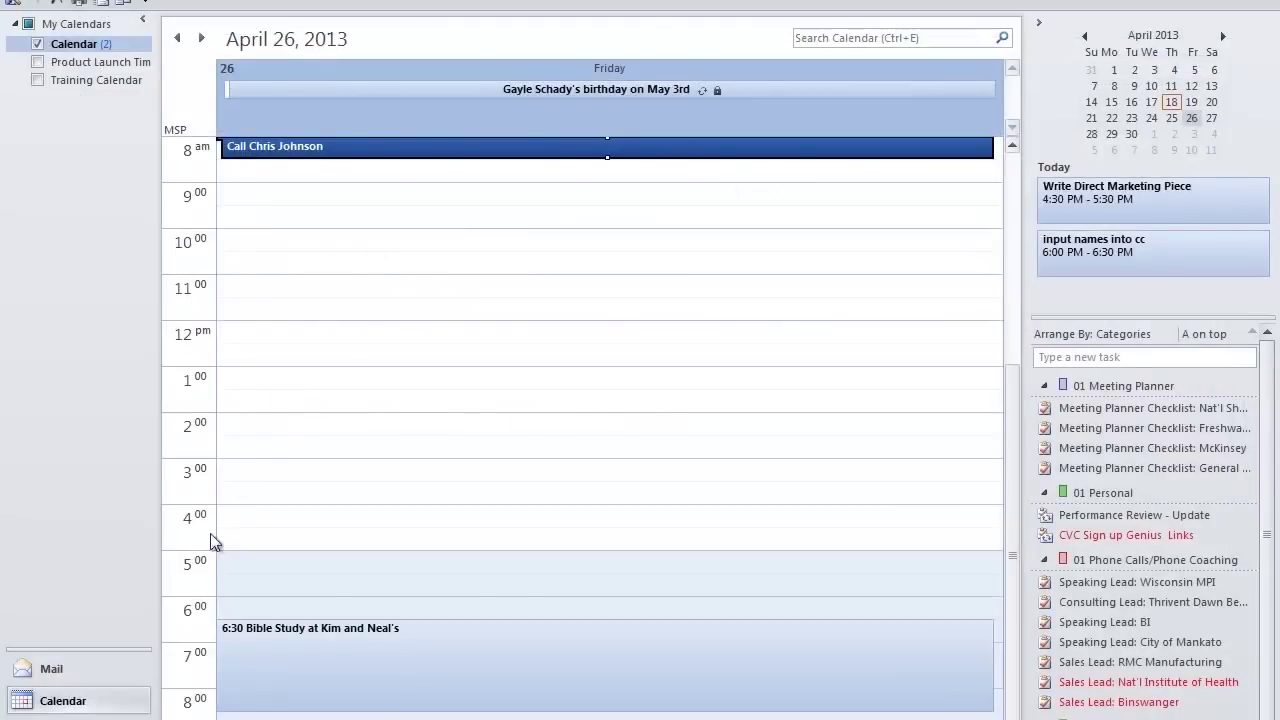
pyautogui.click(52, 670)
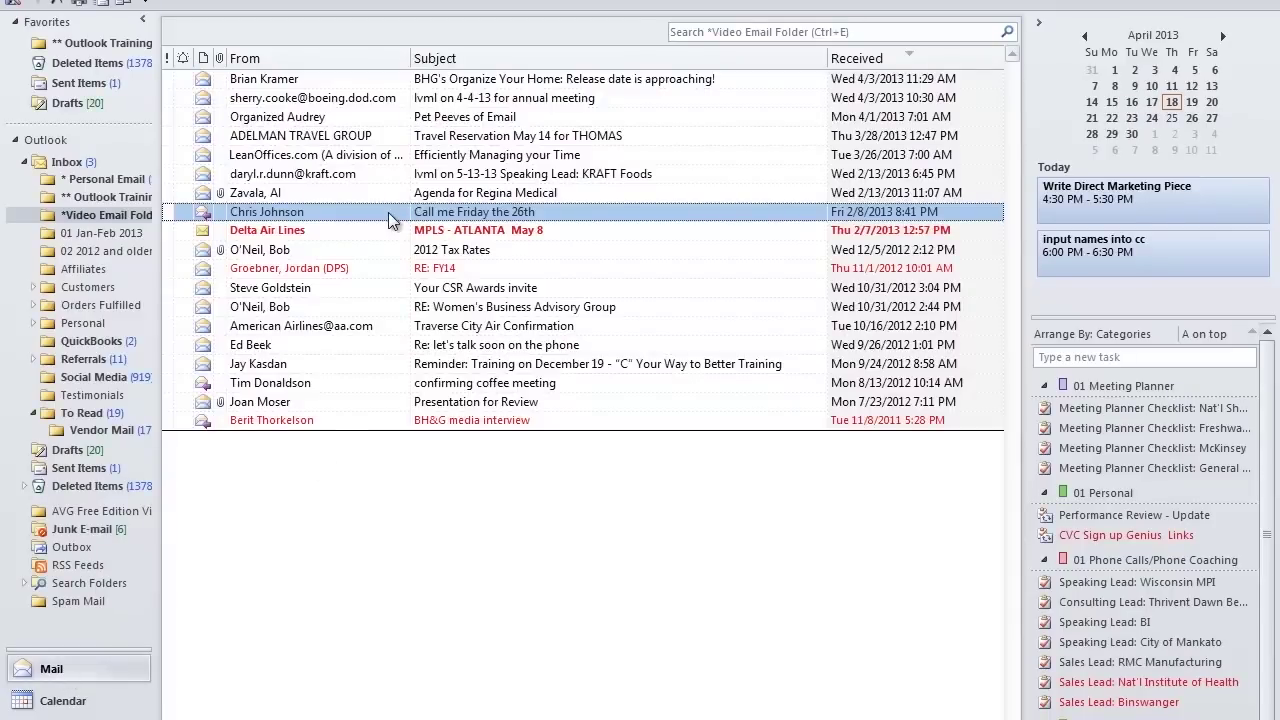
# Step: Create a task from the KRAFT Foods speaking-lead email and bring its window forward
pyautogui.click(378, 177)
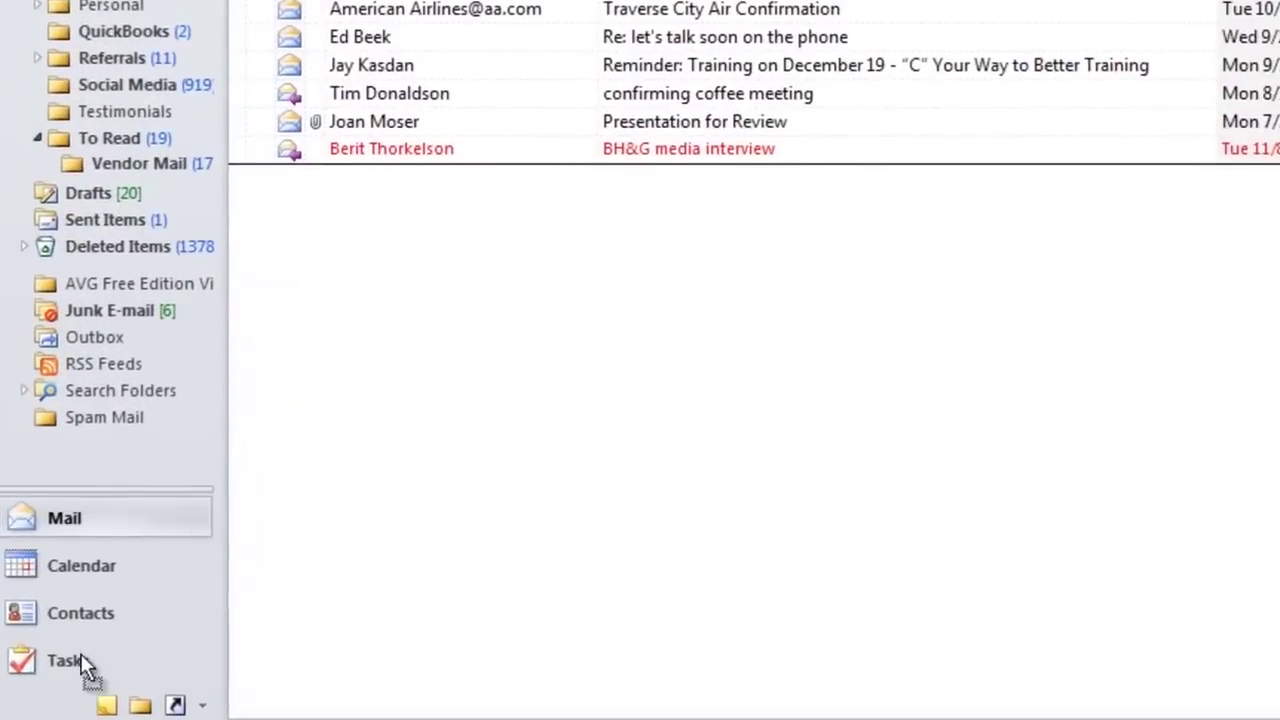
pyautogui.click(82, 662)
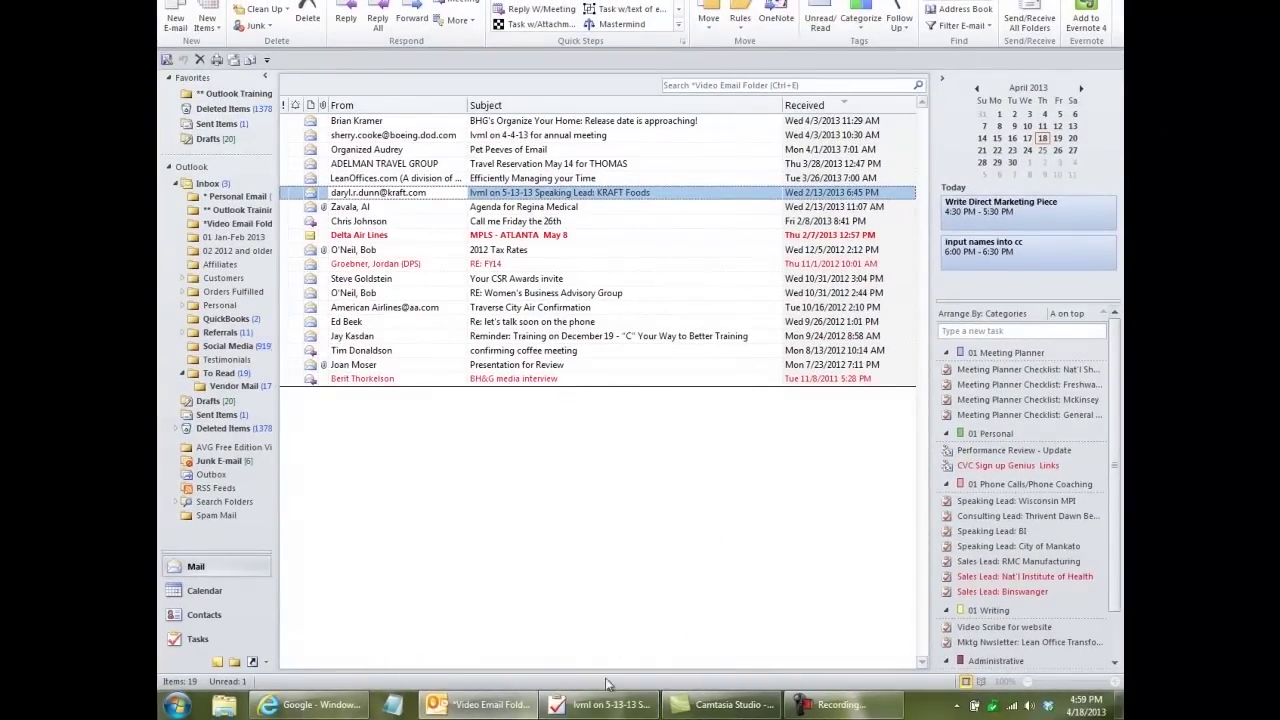
pyautogui.click(605, 702)
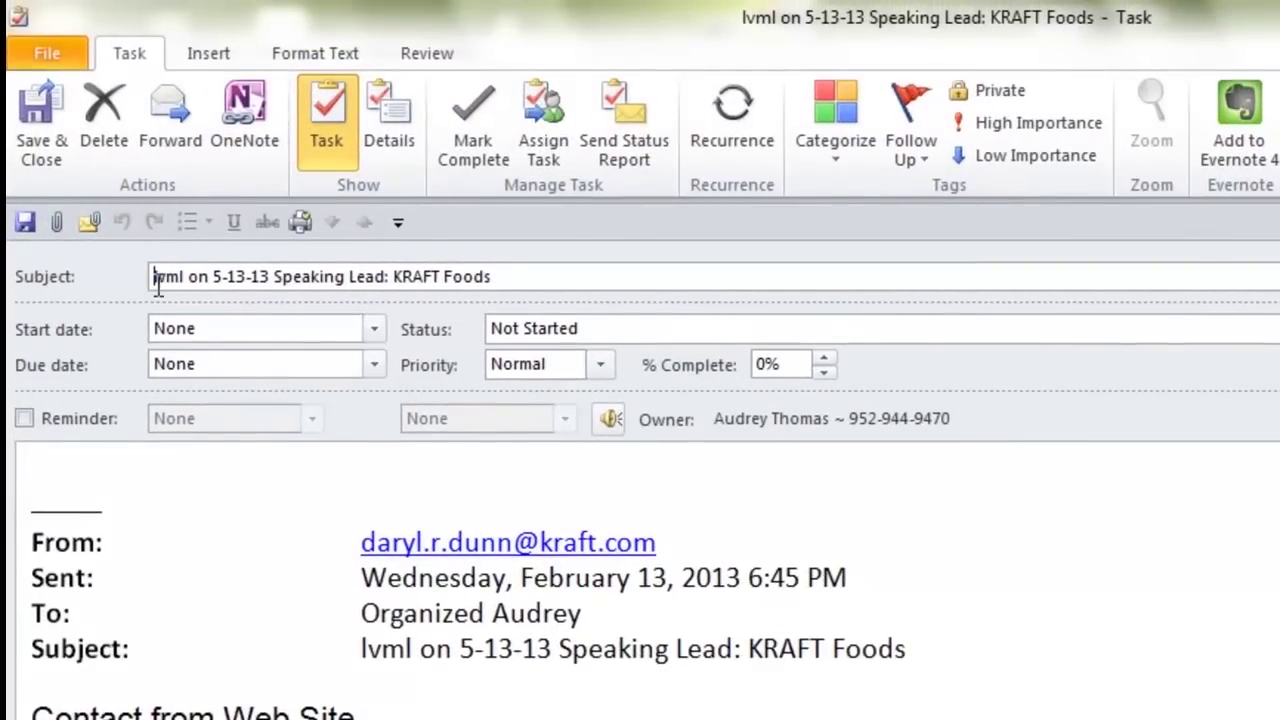
# Step: Trim the subject to 'Speaking Lead: KRAFT Foods', date the task May 21, 2013, and save it
pyautogui.moveTo(152, 277); pyautogui.dragTo(273, 277)
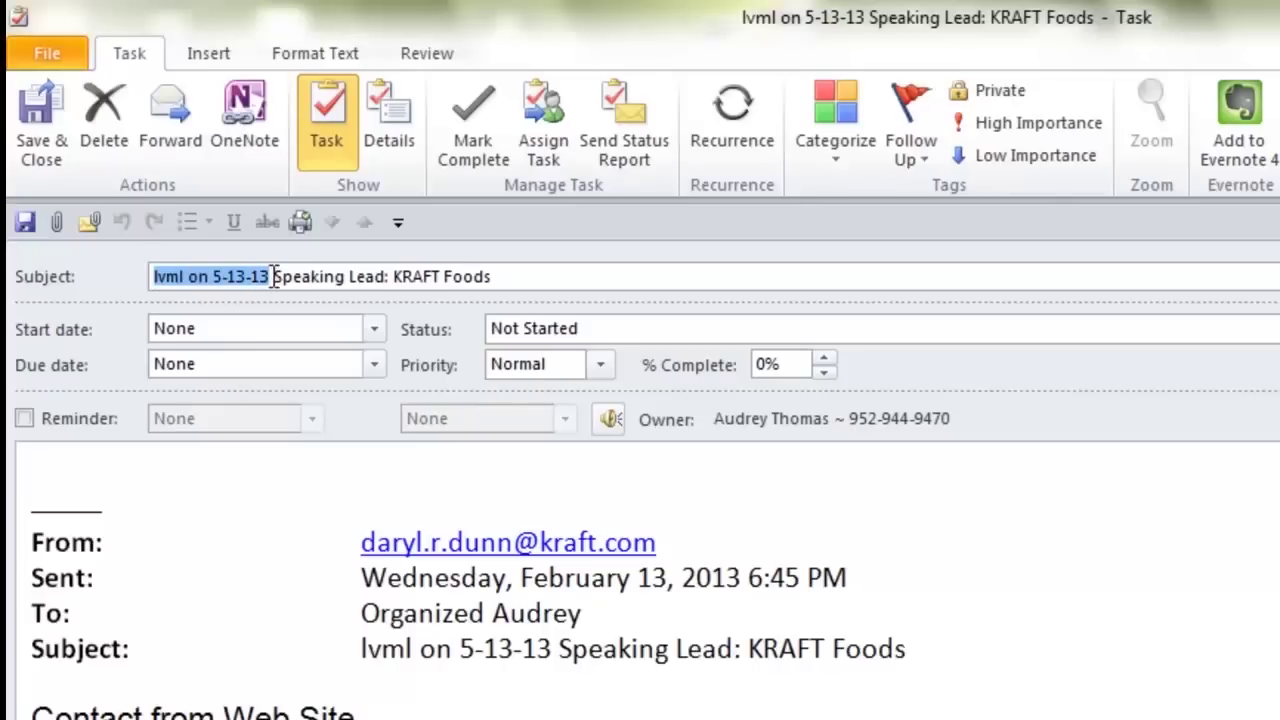
pyautogui.press('Delete')
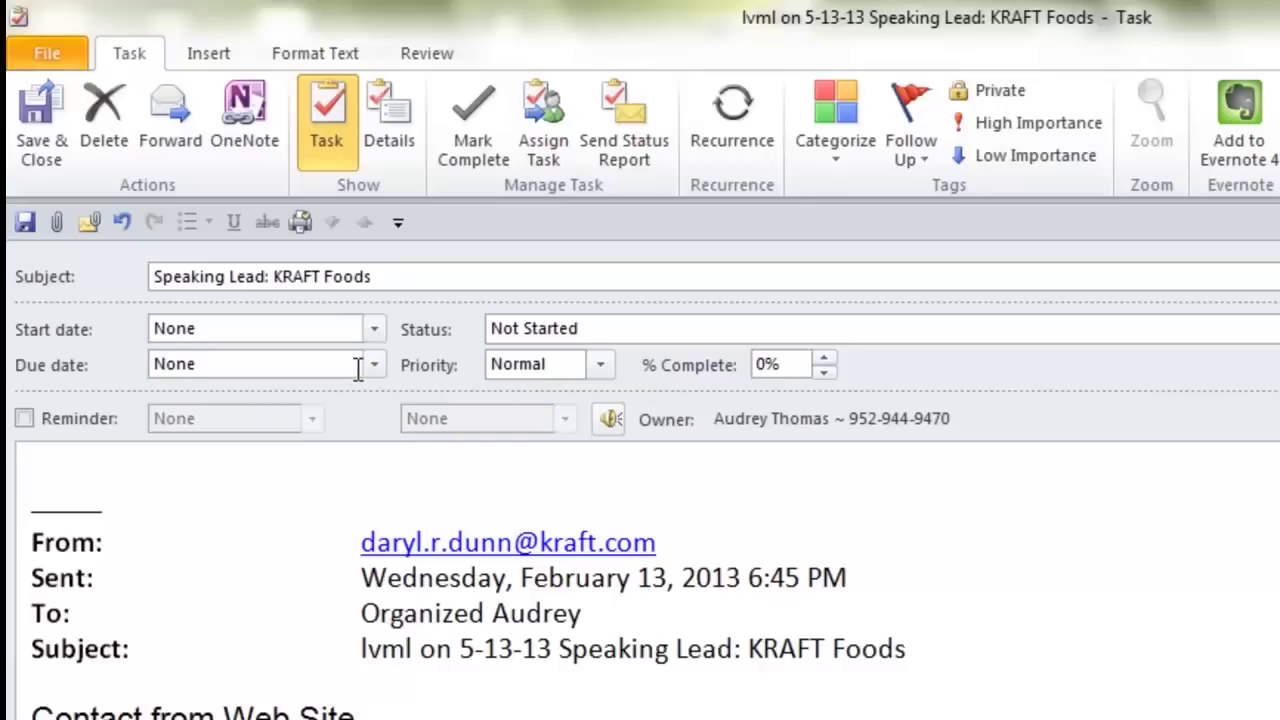
pyautogui.click(373, 328)
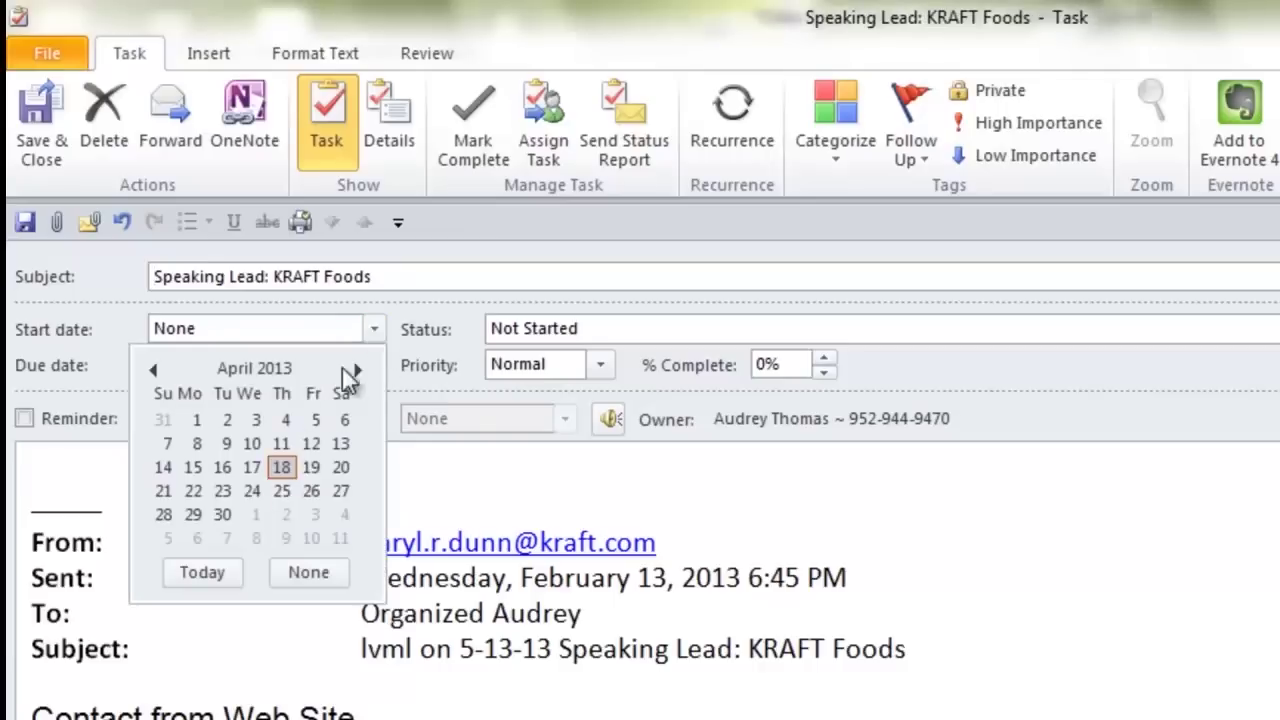
pyautogui.click(355, 369)
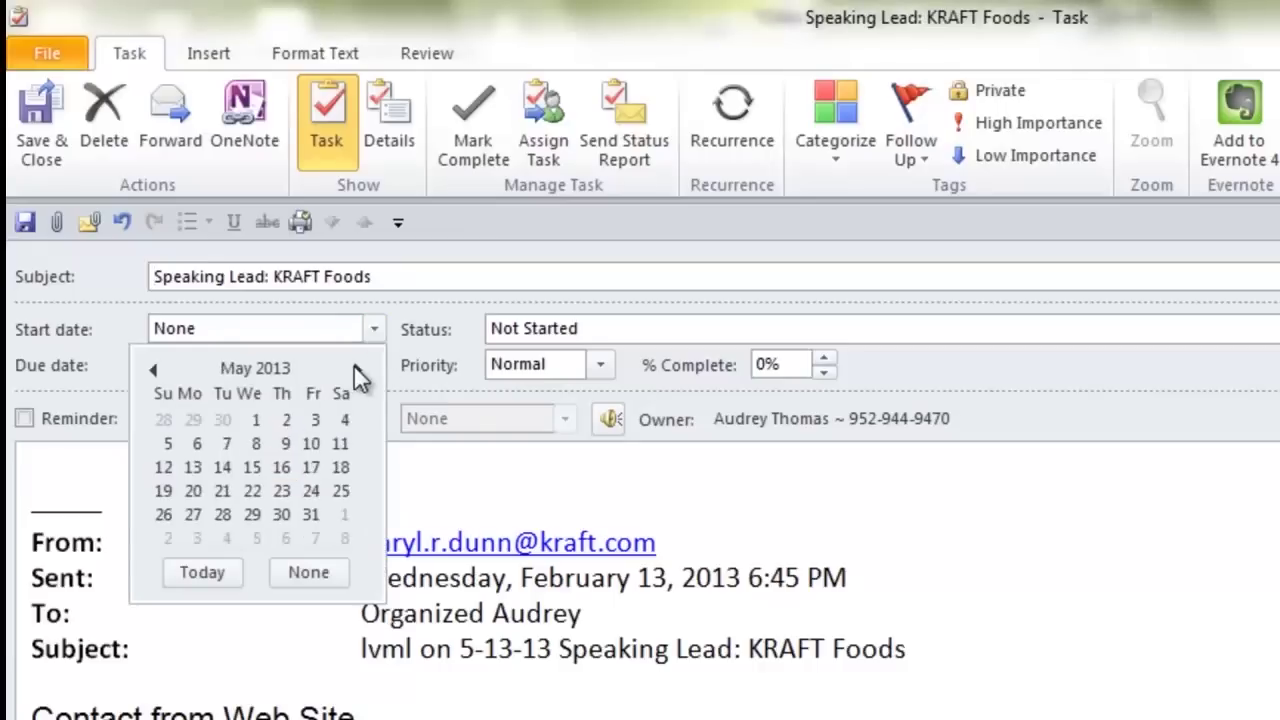
pyautogui.click(222, 491)
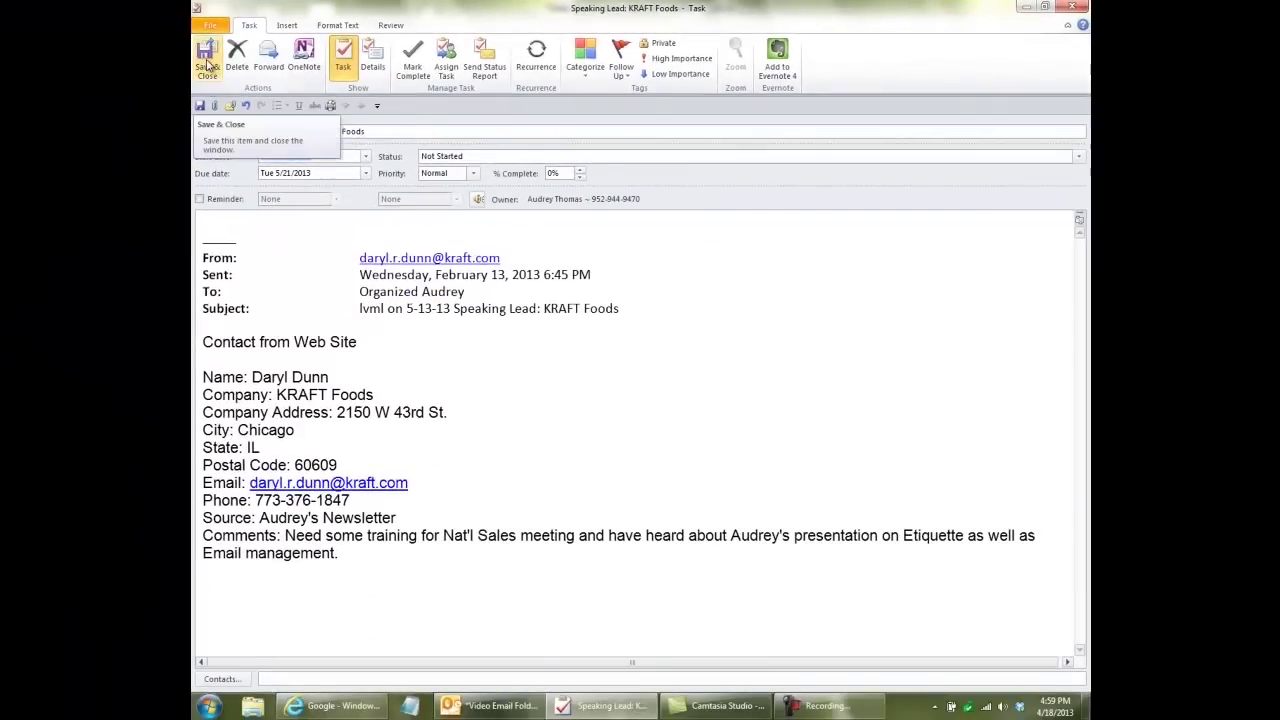
pyautogui.click(207, 64)
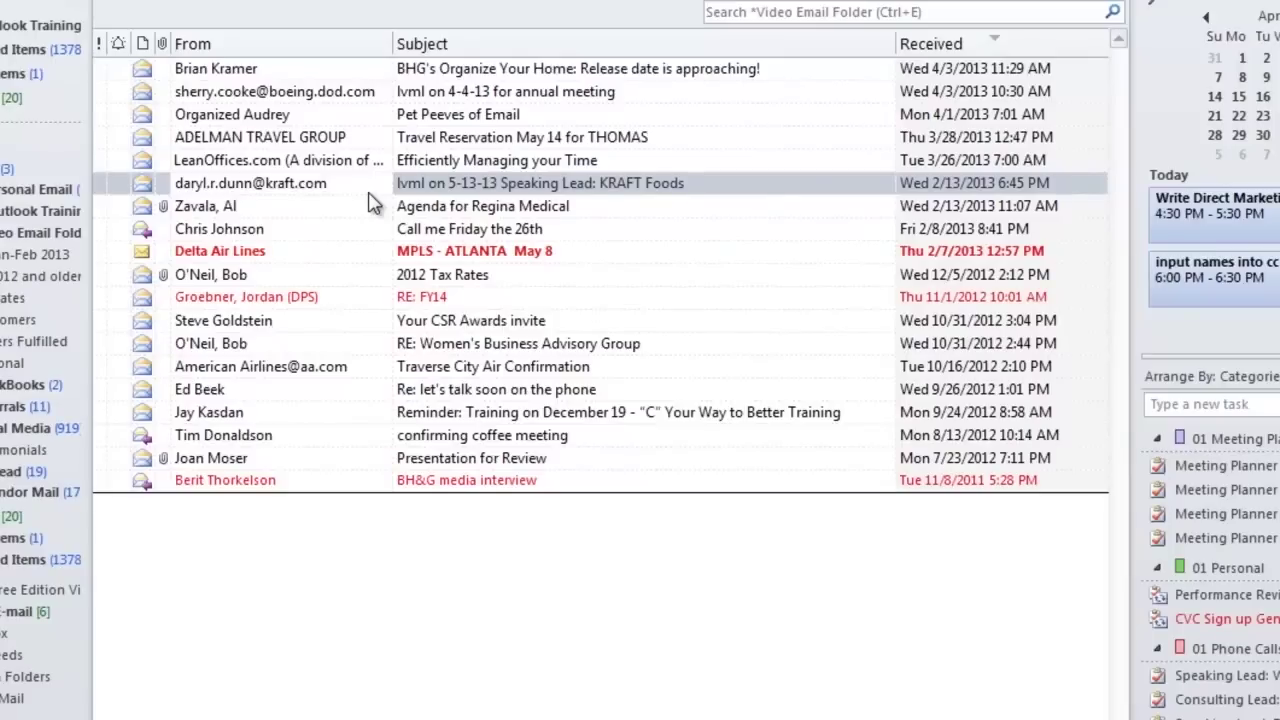
# Step: Select the Regina Medical agenda email
pyautogui.click(316, 210)
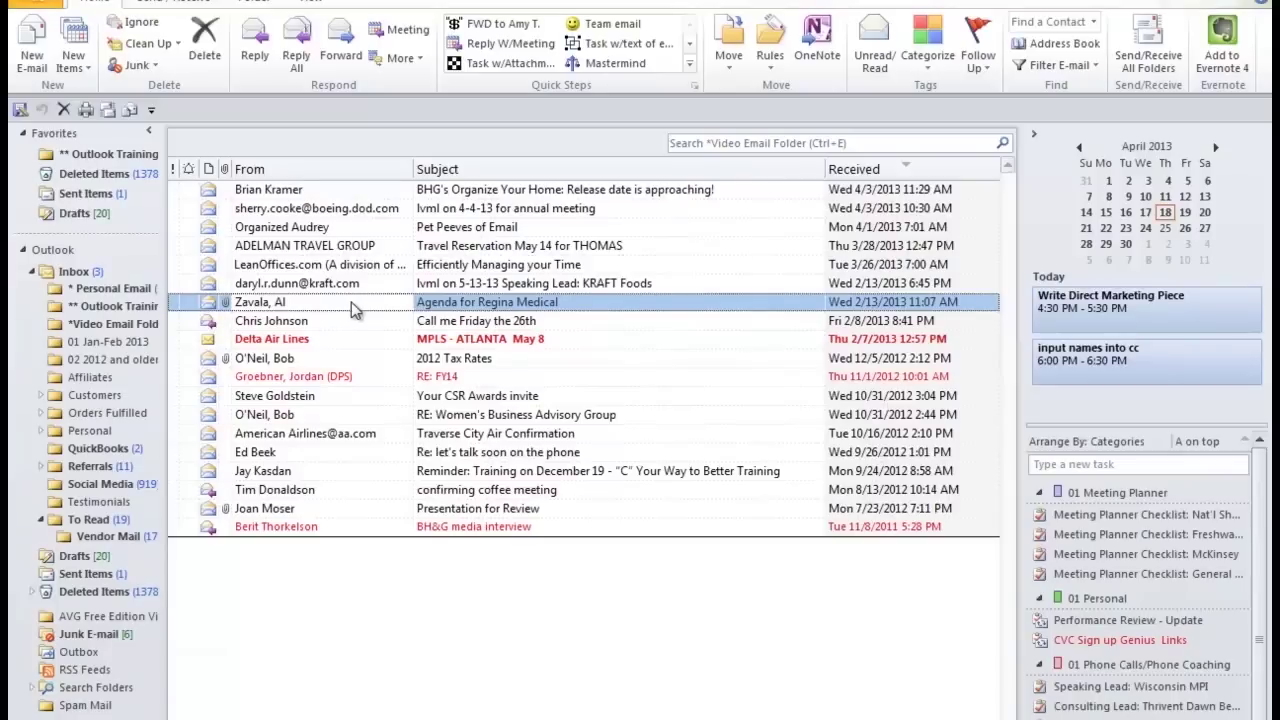
# Step: Copy the agenda email onto May 8 as an appointment with the email attached
pyautogui.rightClick(1143, 262)
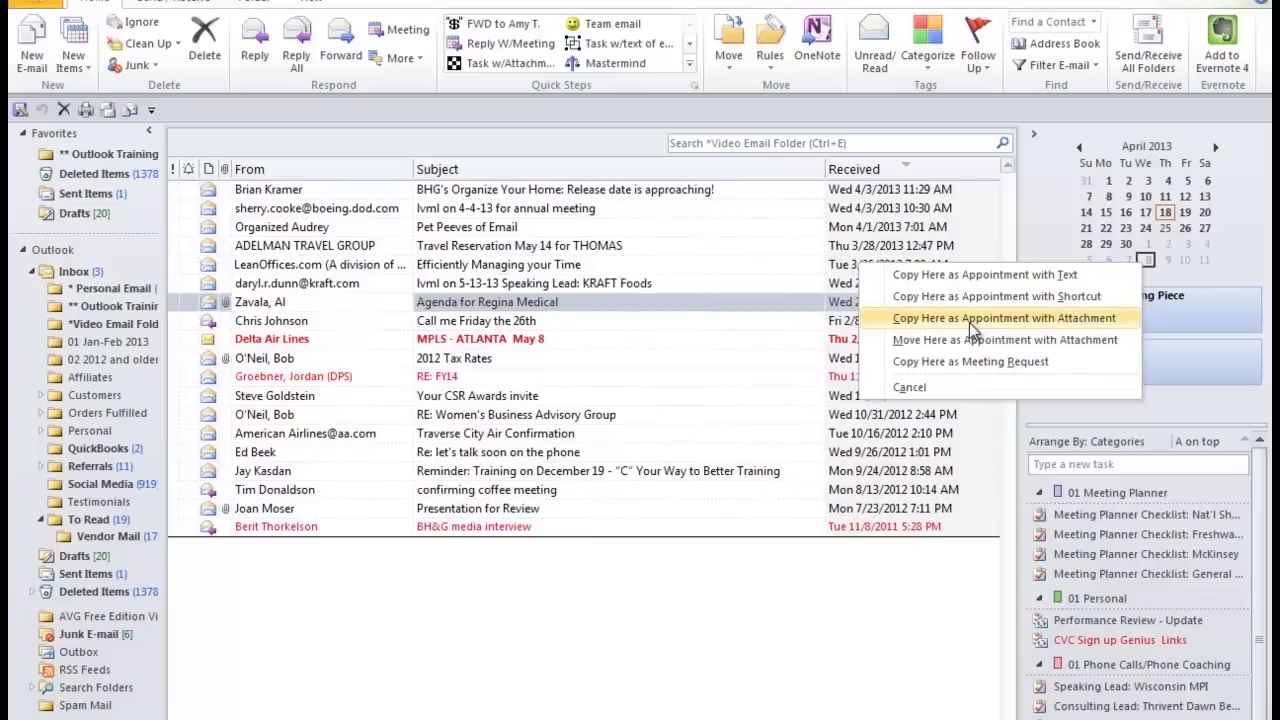
pyautogui.click(969, 318)
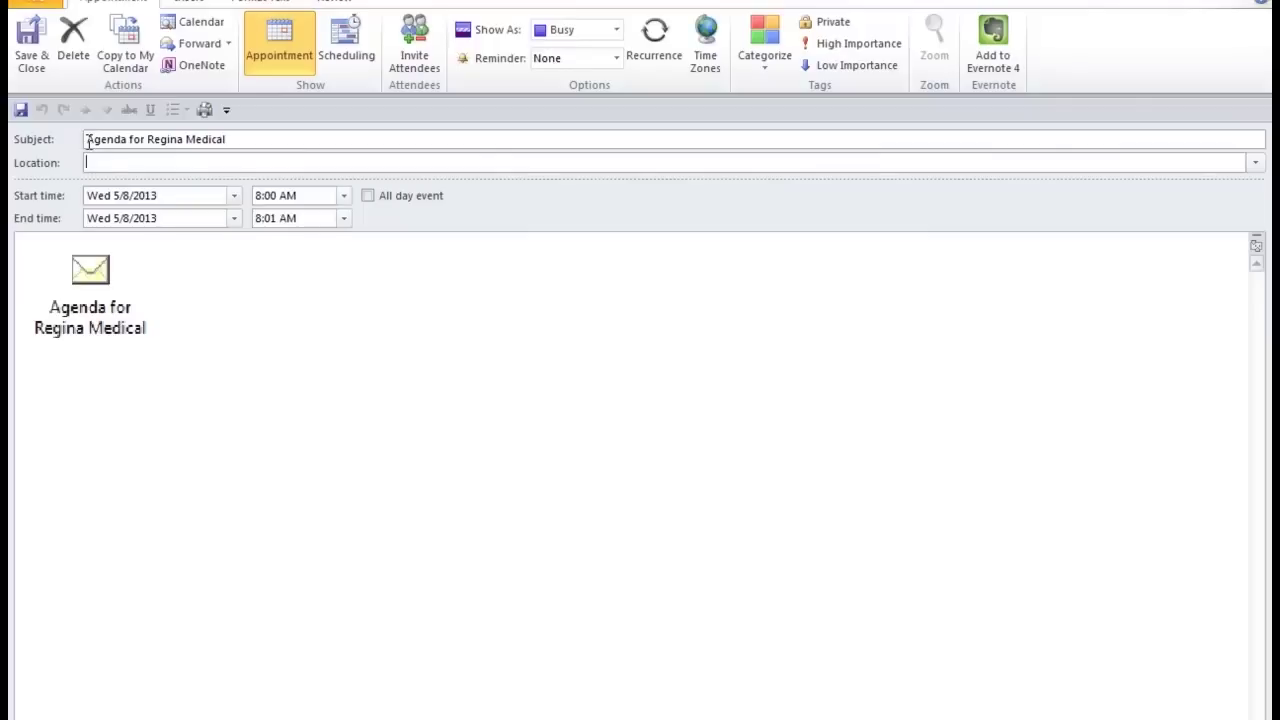
# Step: Start the appointment at 10:00 AM, save it, and show May 8, 2013 in the calendar
pyautogui.click(345, 196)
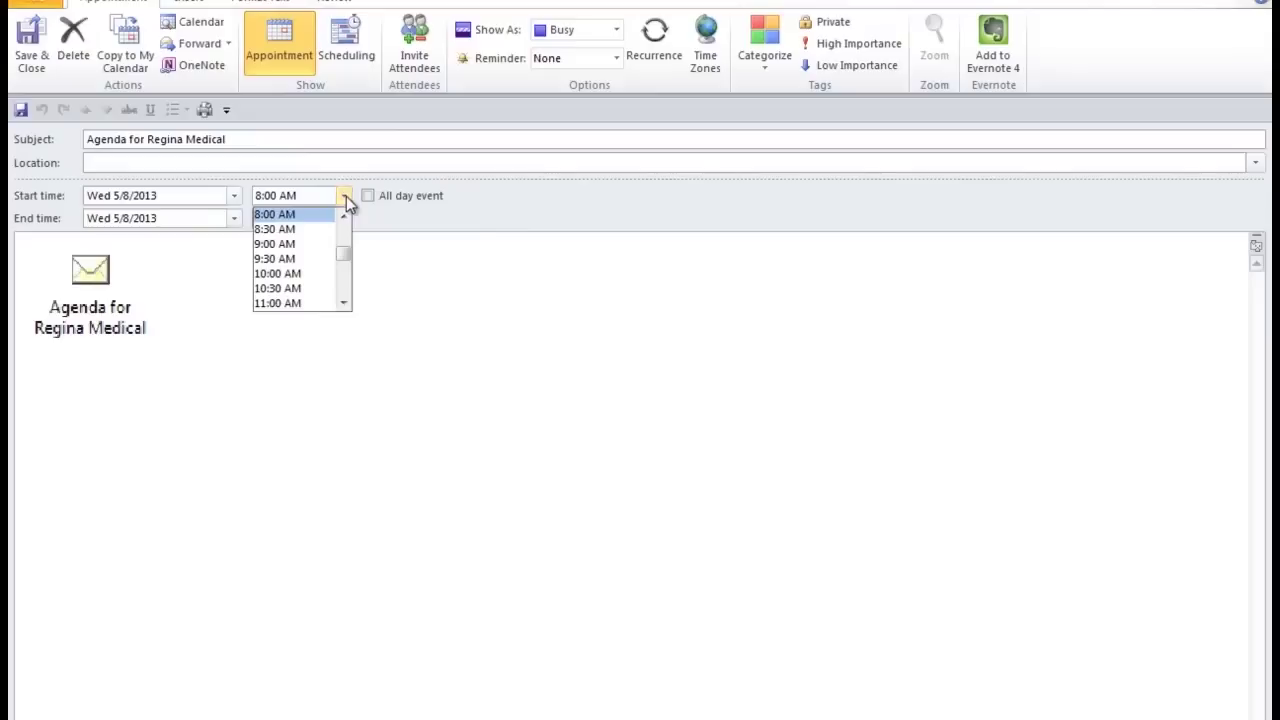
pyautogui.click(306, 273)
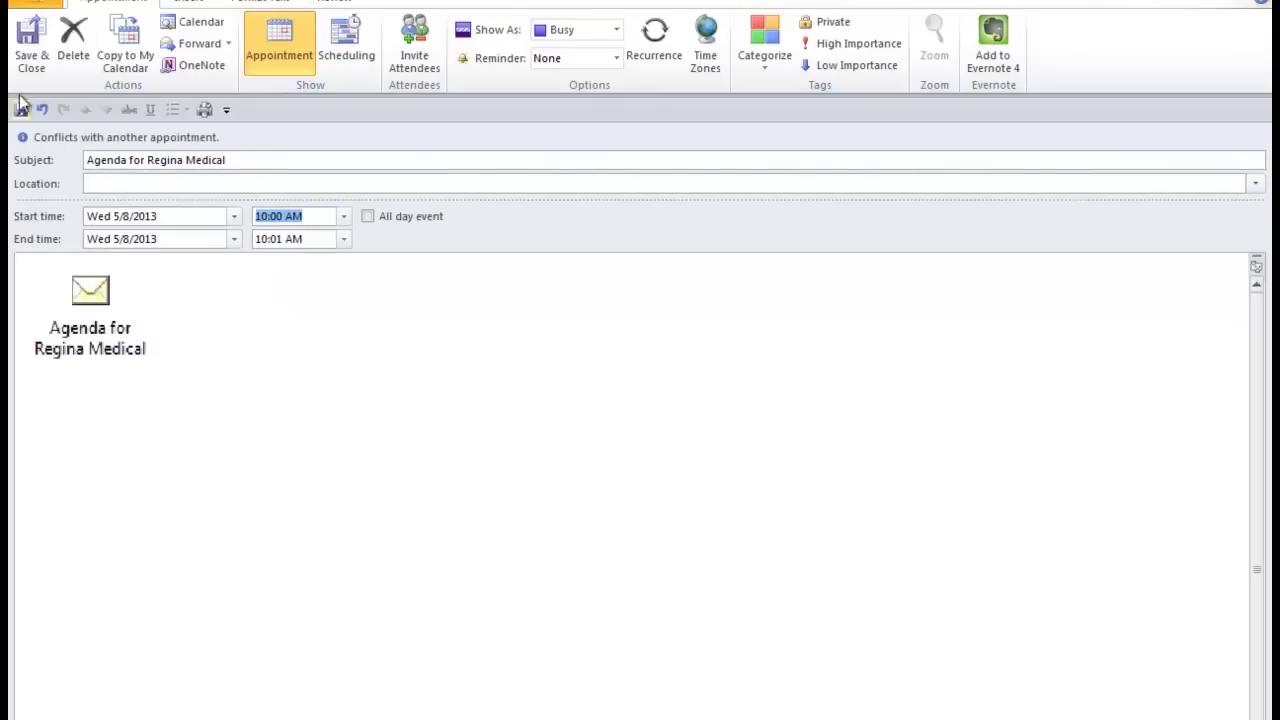
pyautogui.click(30, 45)
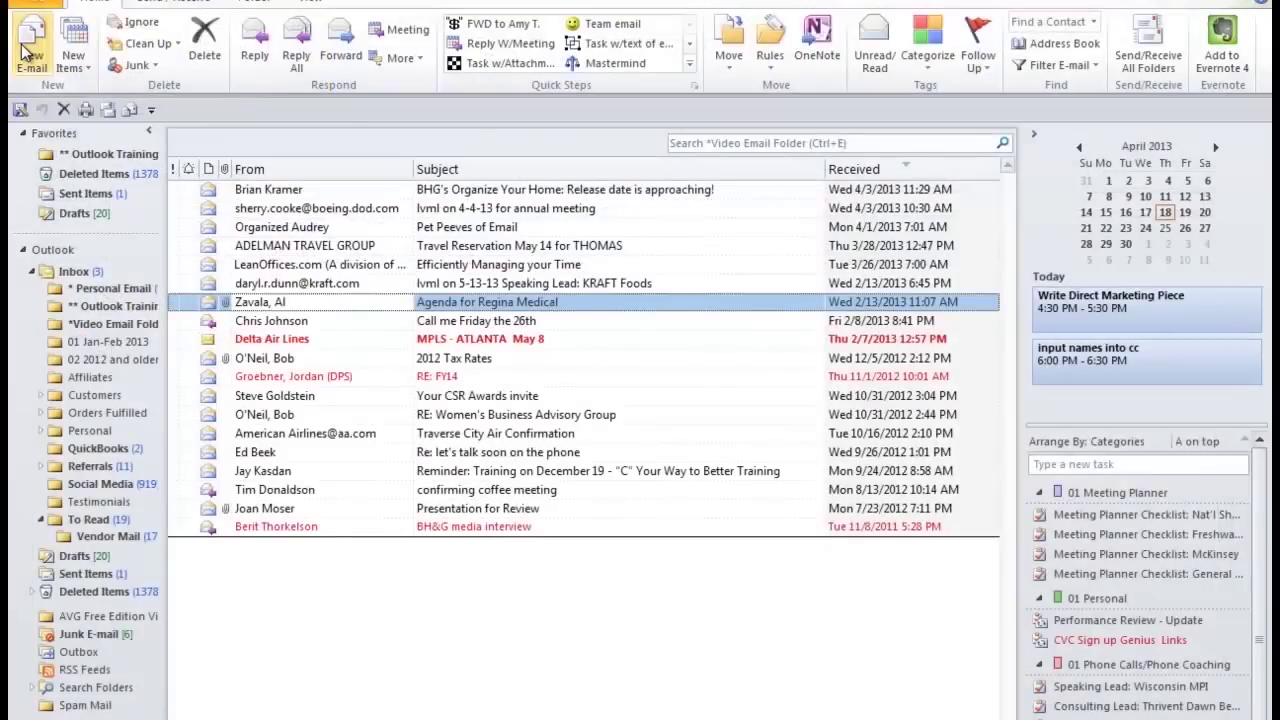
pyautogui.click(1213, 147)
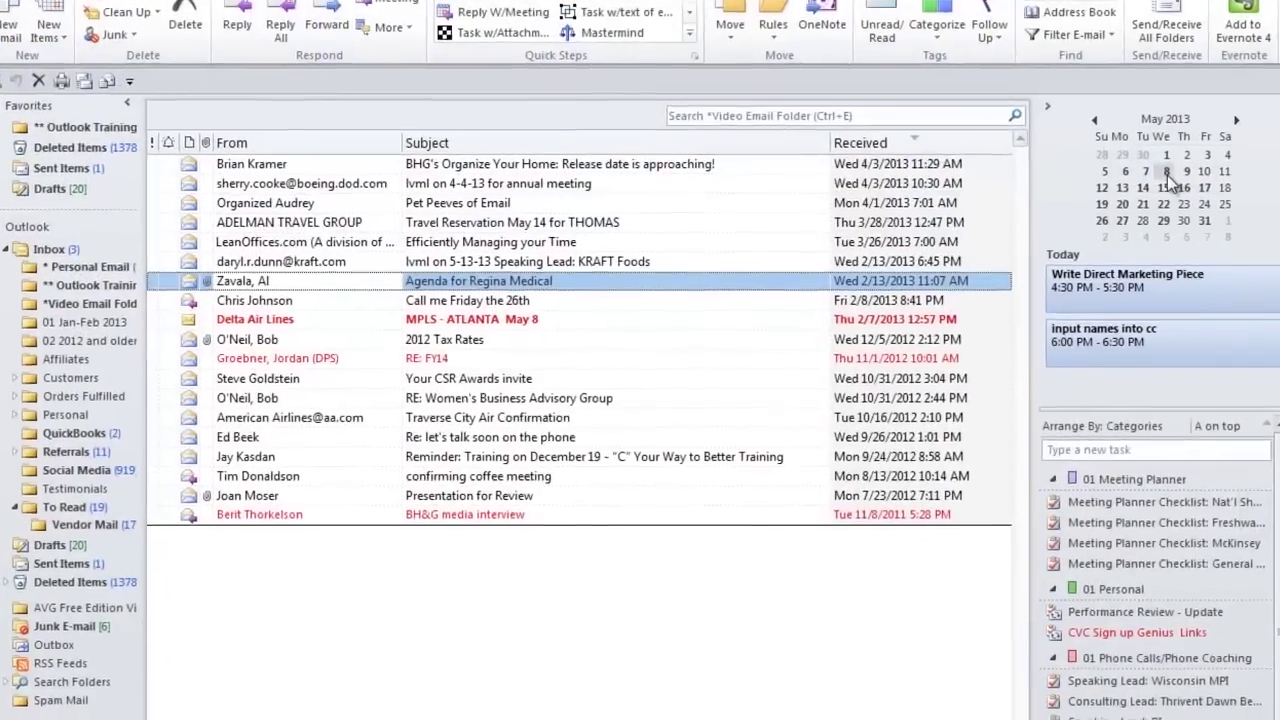
pyautogui.click(1166, 172)
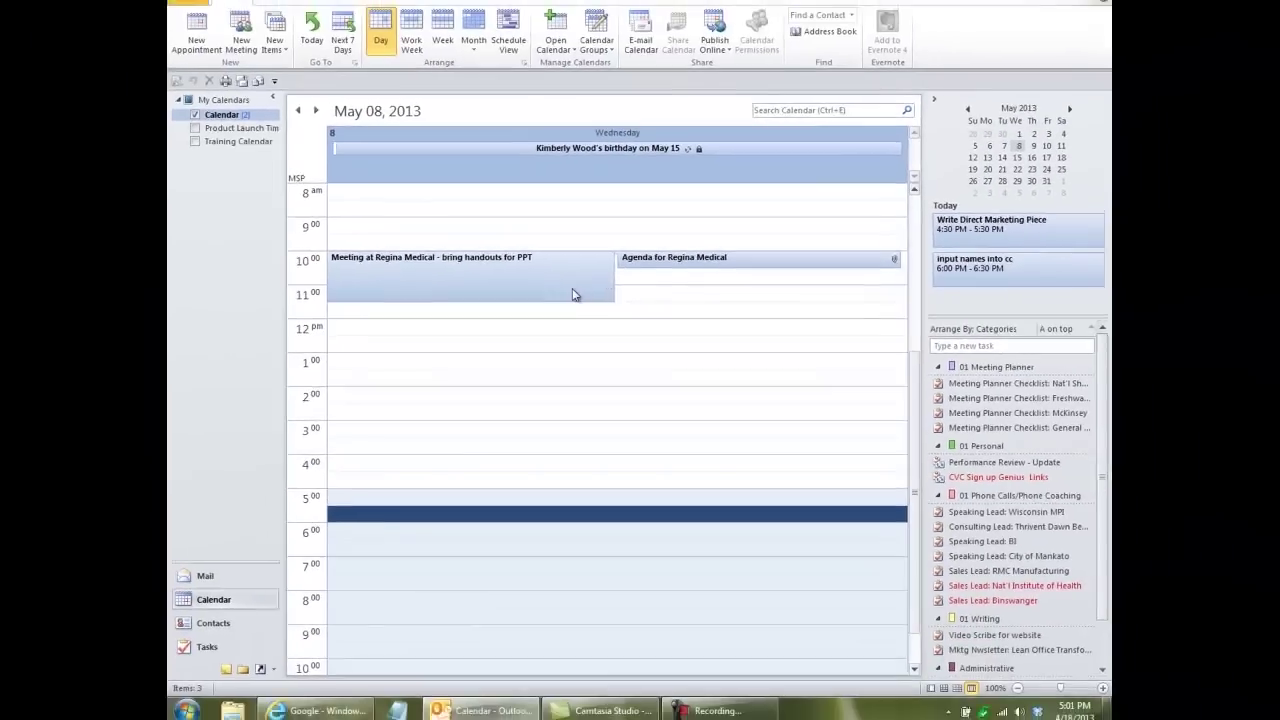
# Step: Check that the Regina Medical appointment contains the attached agenda email, then return to Mail
pyautogui.click(677, 263)
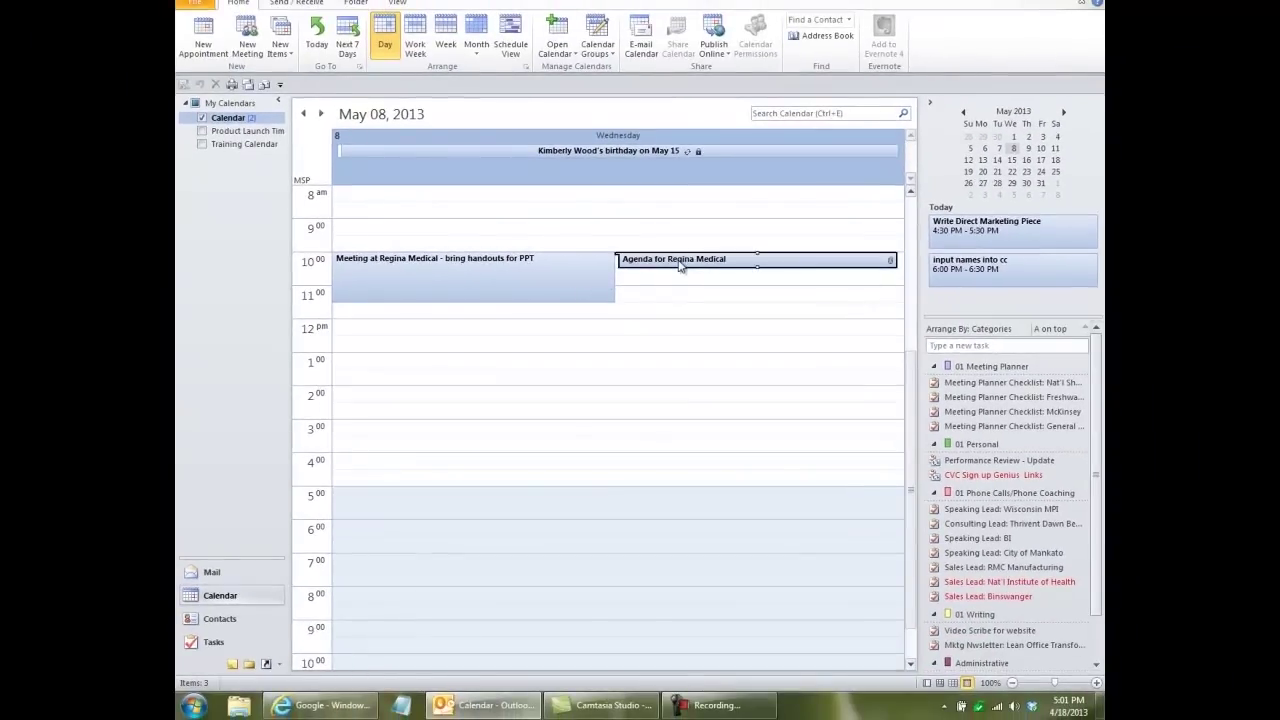
pyautogui.doubleClick(679, 265)
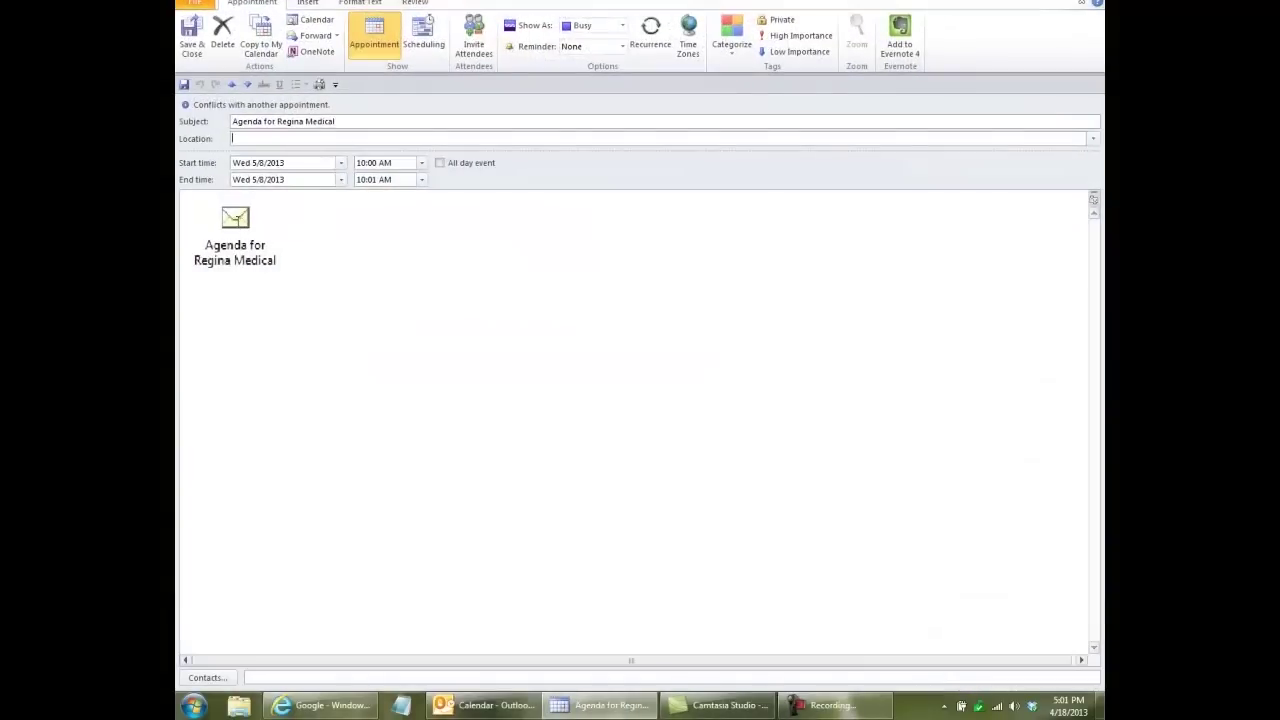
pyautogui.doubleClick(235, 240)
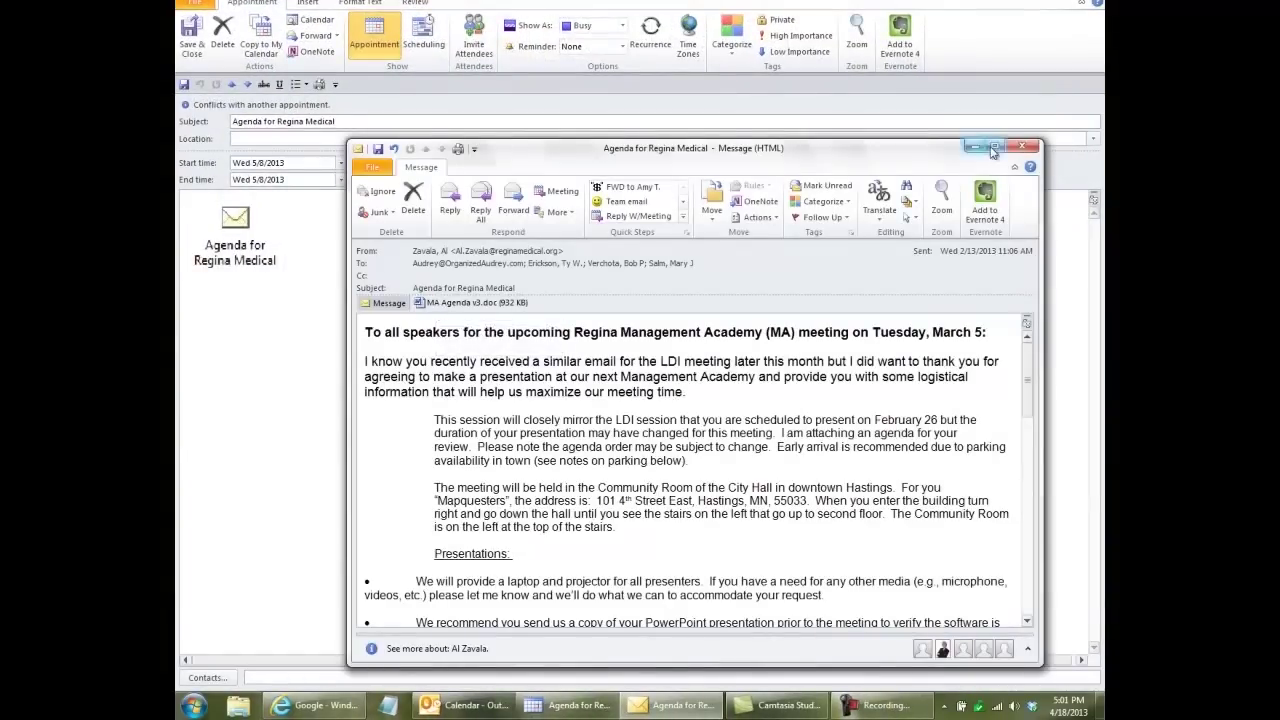
pyautogui.click(1021, 148)
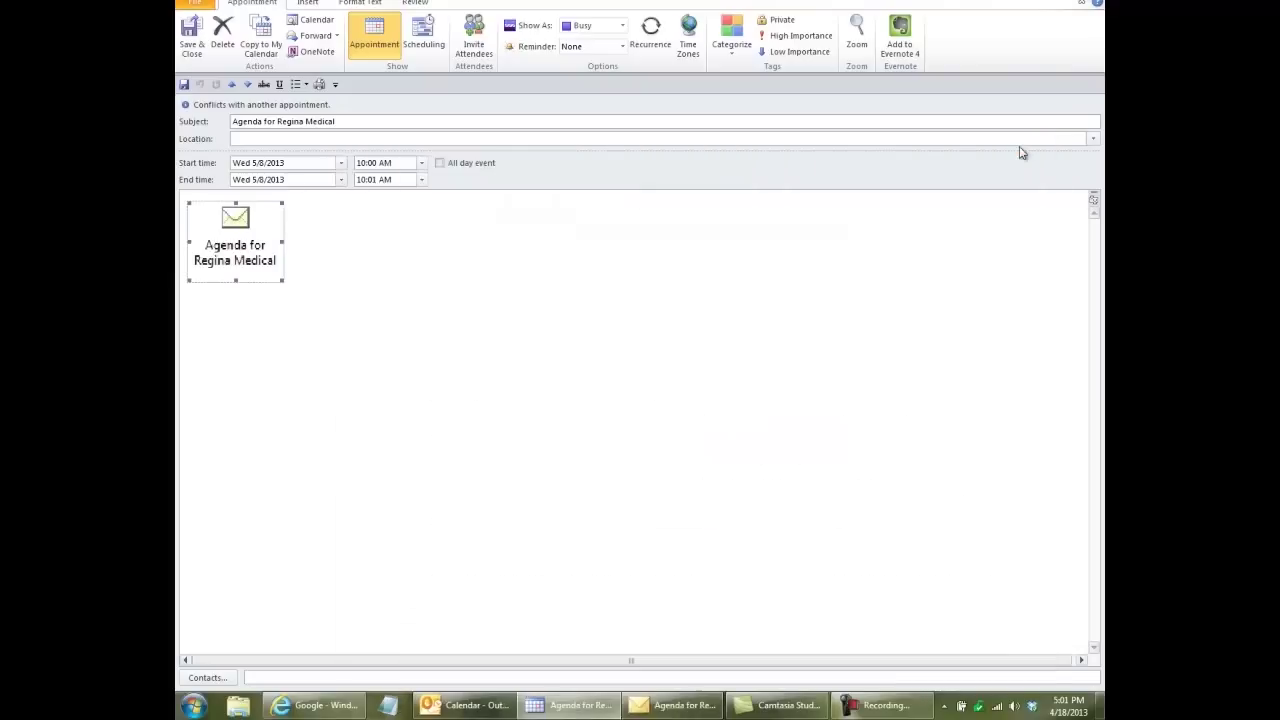
pyautogui.click(191, 45)
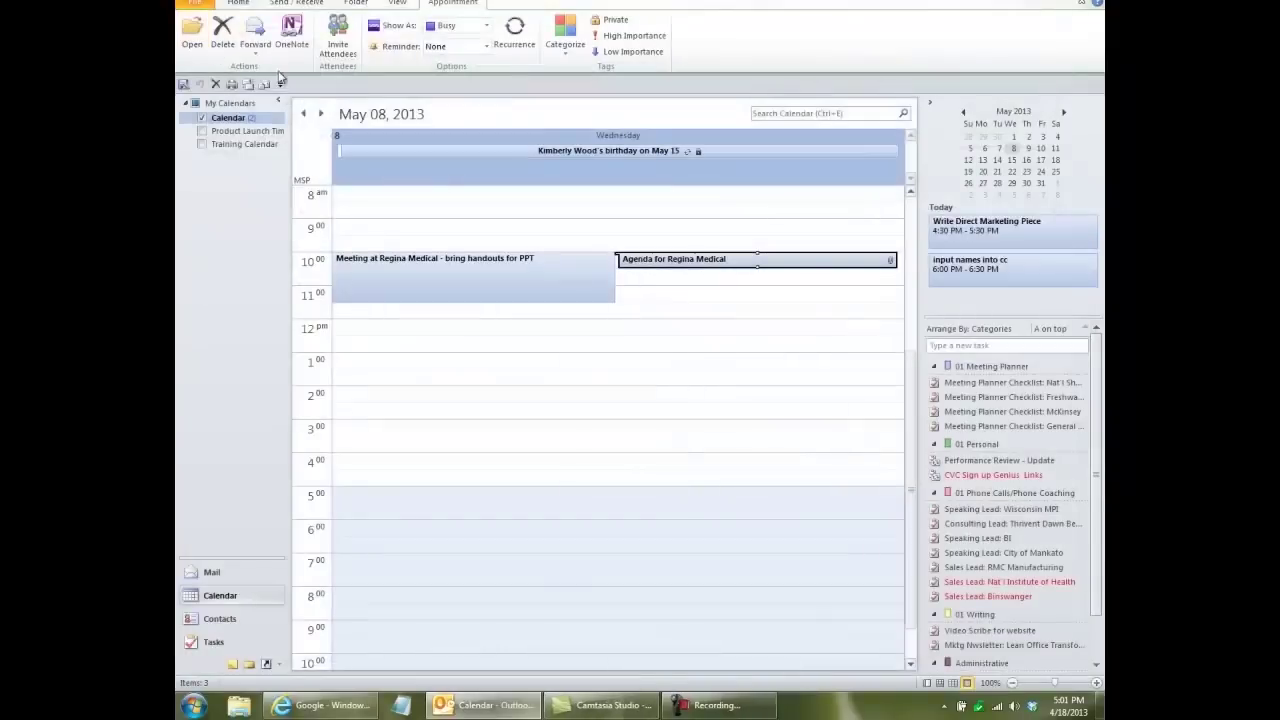
pyautogui.hotkey('ctrl', '1')
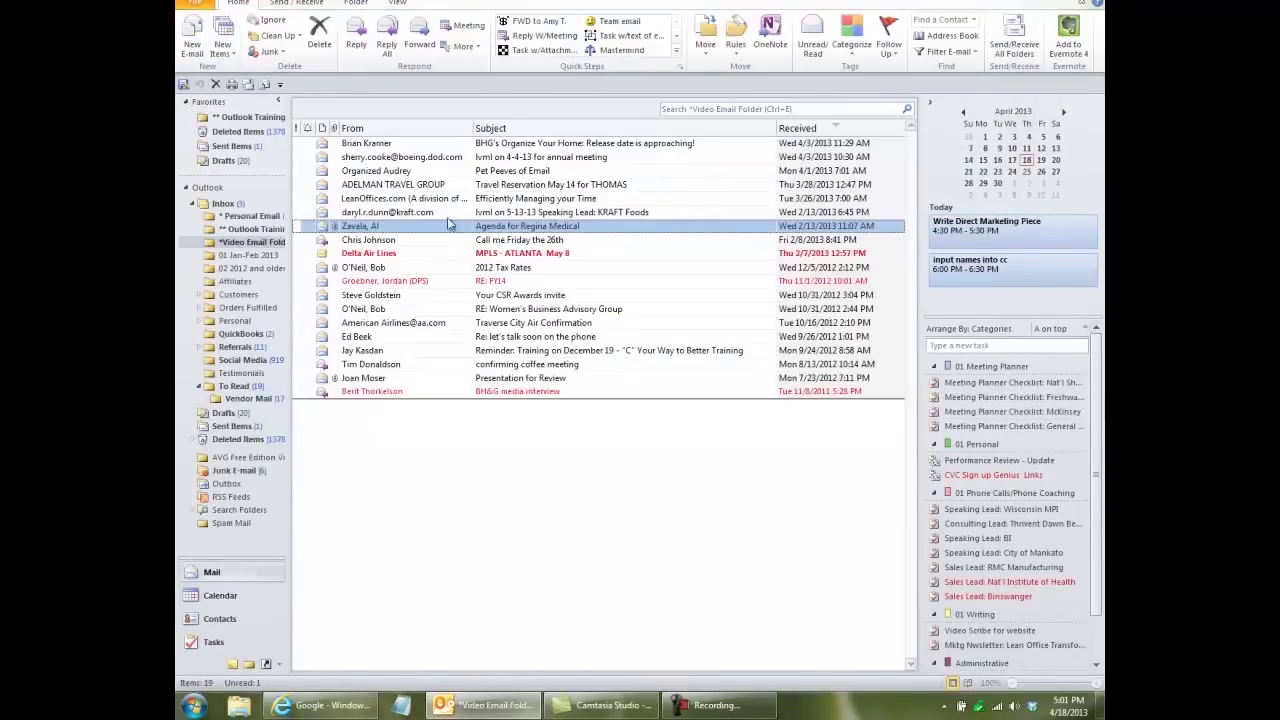